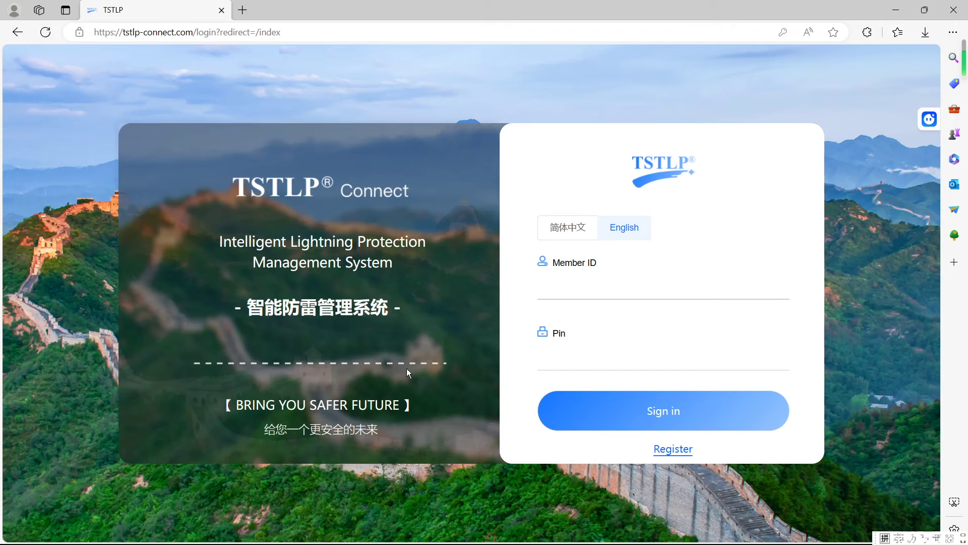
Open the new-member registration form, then back out to the sign-in page
click(671, 450)
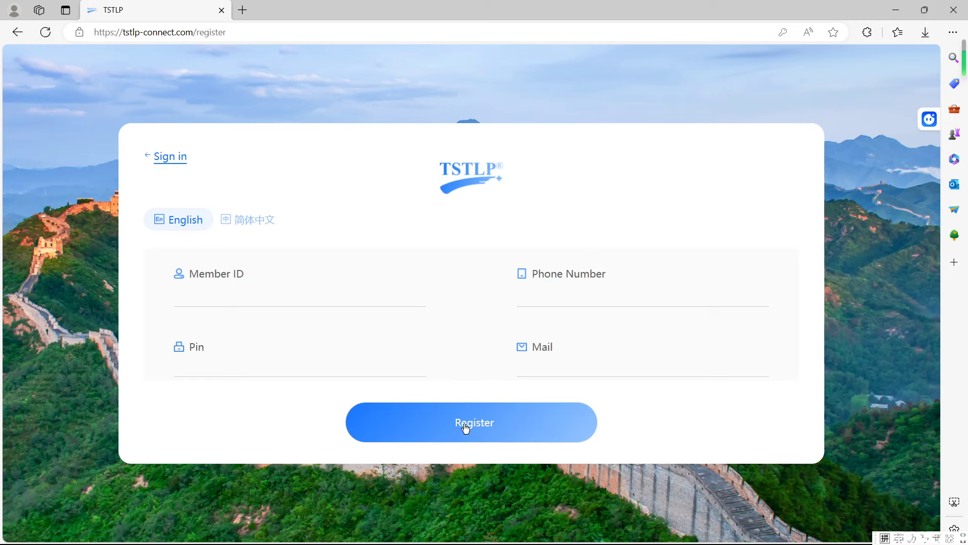
click(182, 157)
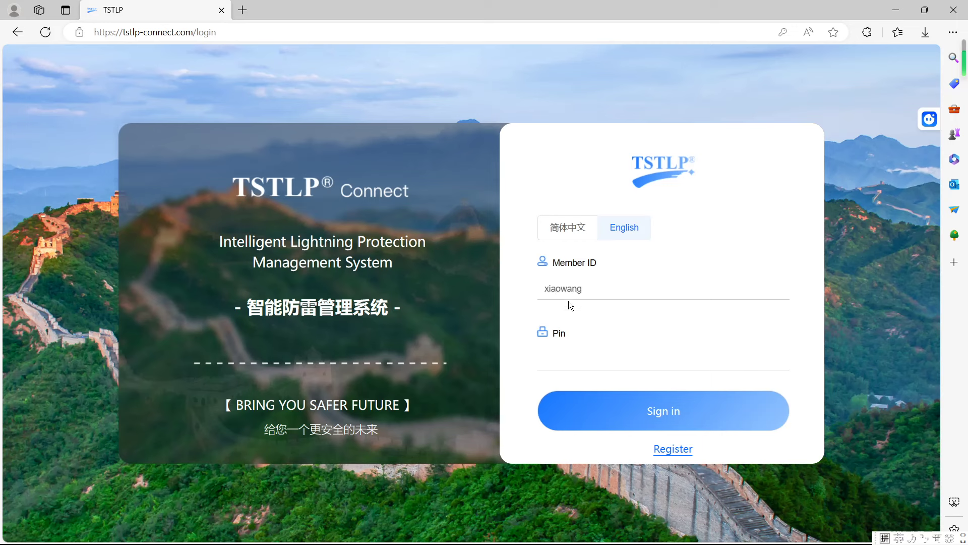
Enter the Pin and sign in to reach the My Products dashboard
click(568, 356)
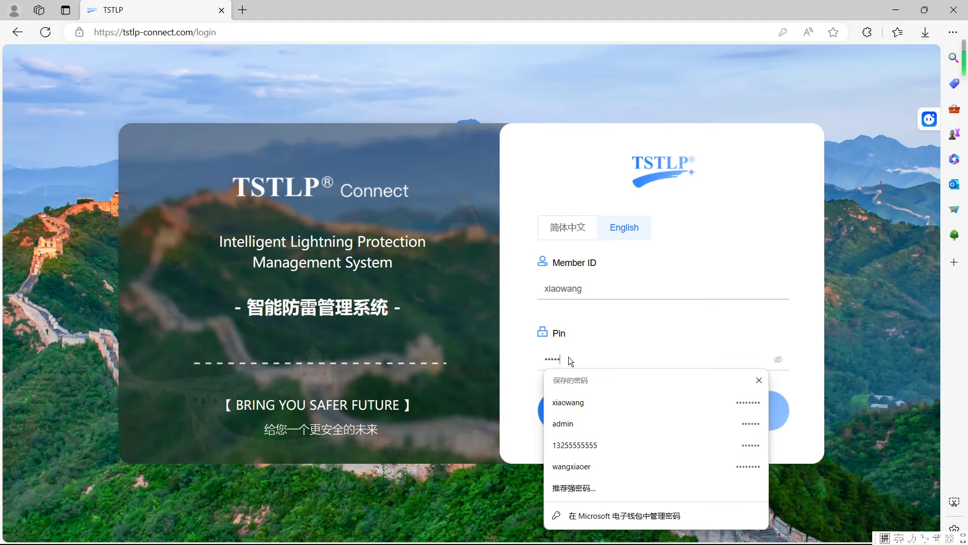
click(621, 414)
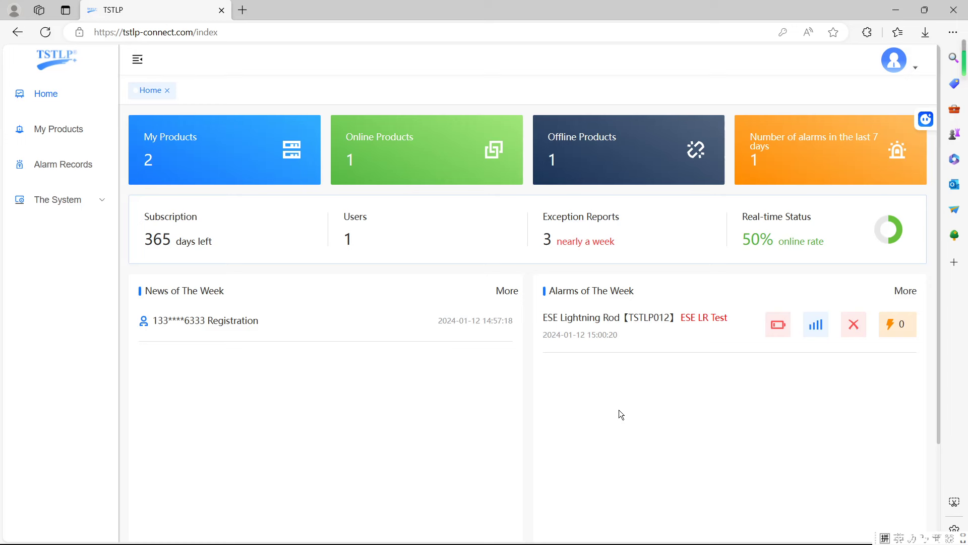
Open My Products and start a new product from the +Add card
click(64, 133)
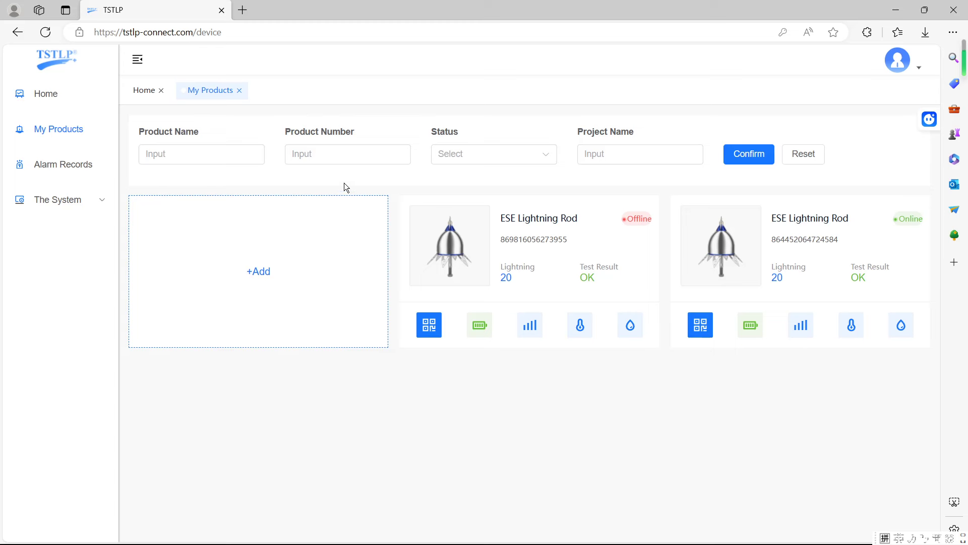
click(295, 269)
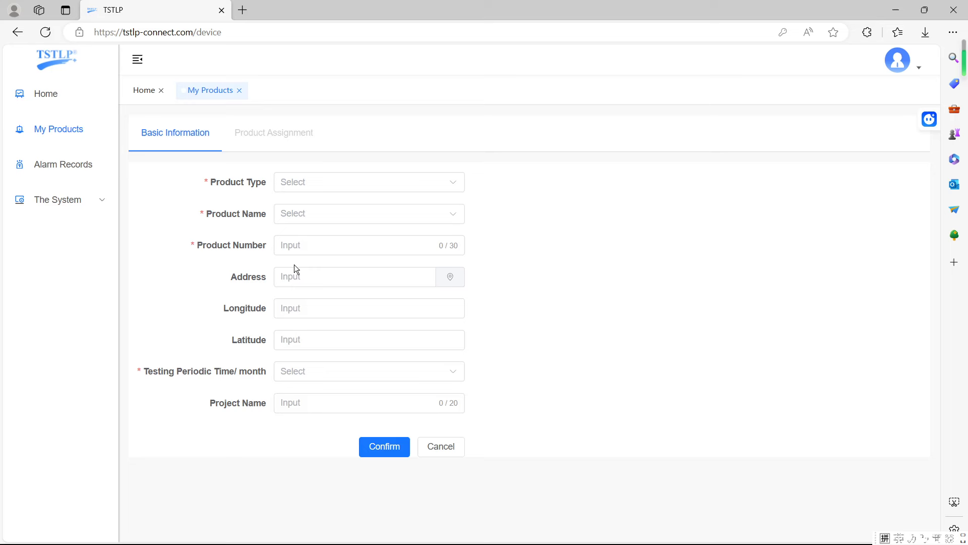
Choose product type SMT-ESE40 and name ESE Lightning Rod, and enter number TSTLP123
click(332, 182)
click(341, 258)
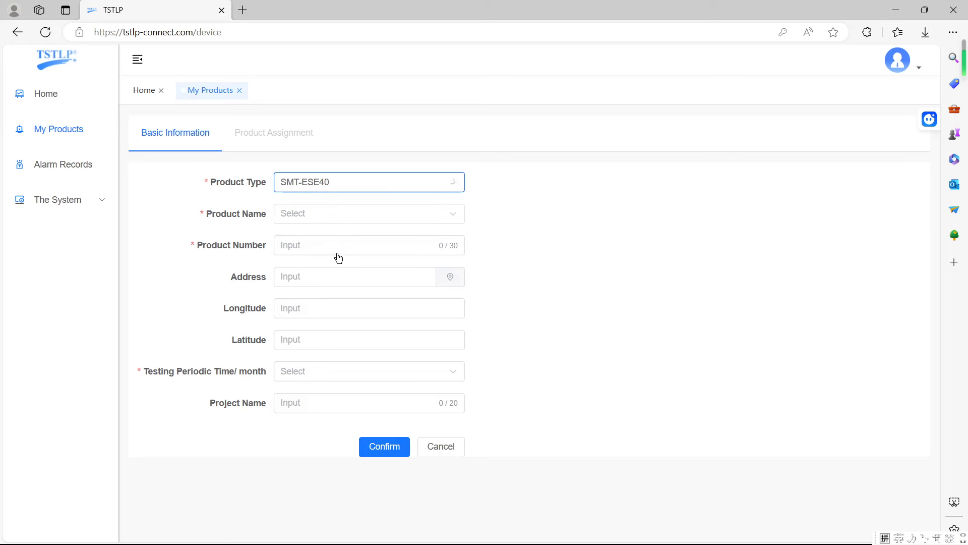
click(325, 213)
click(333, 246)
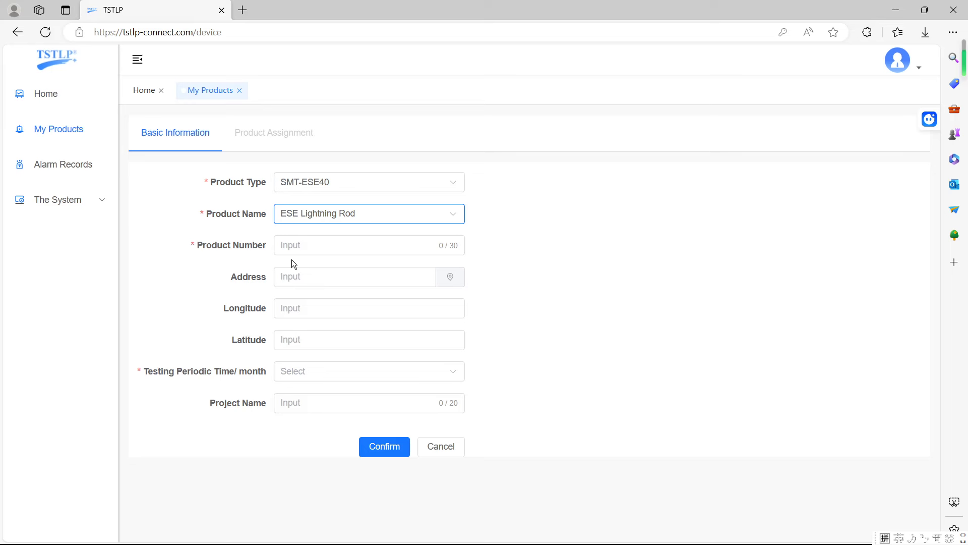
click(296, 245)
text(TSTLP)
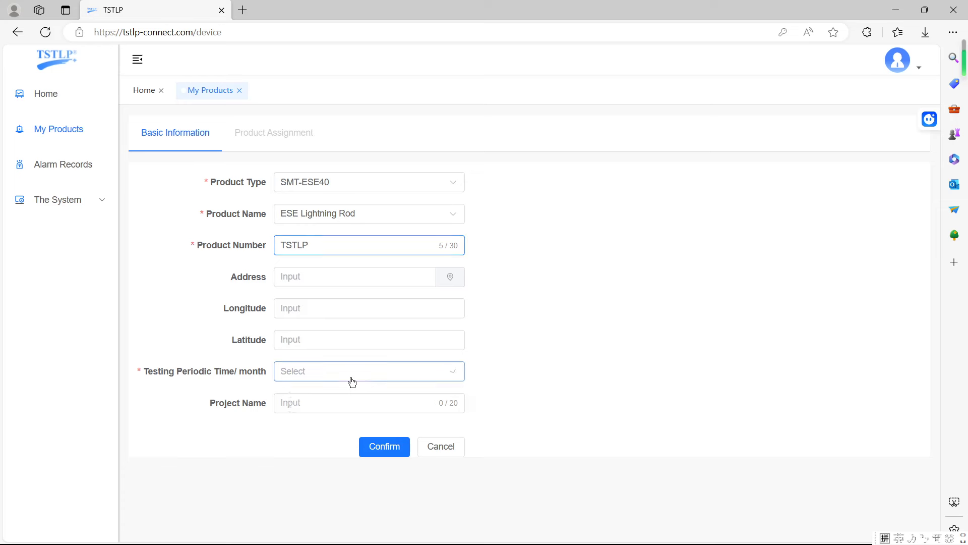
Set a 3-month testing period and confirm the basic product information
click(352, 373)
click(340, 424)
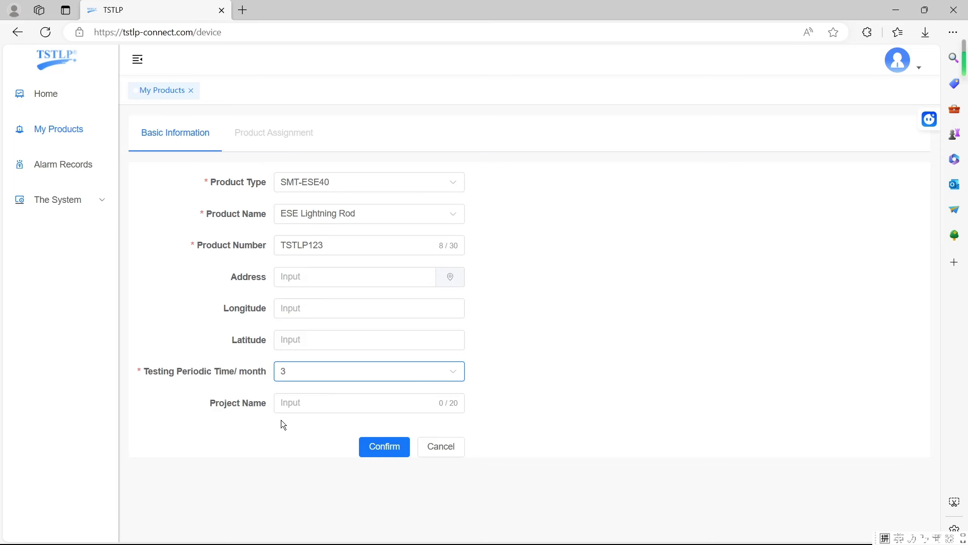
click(377, 448)
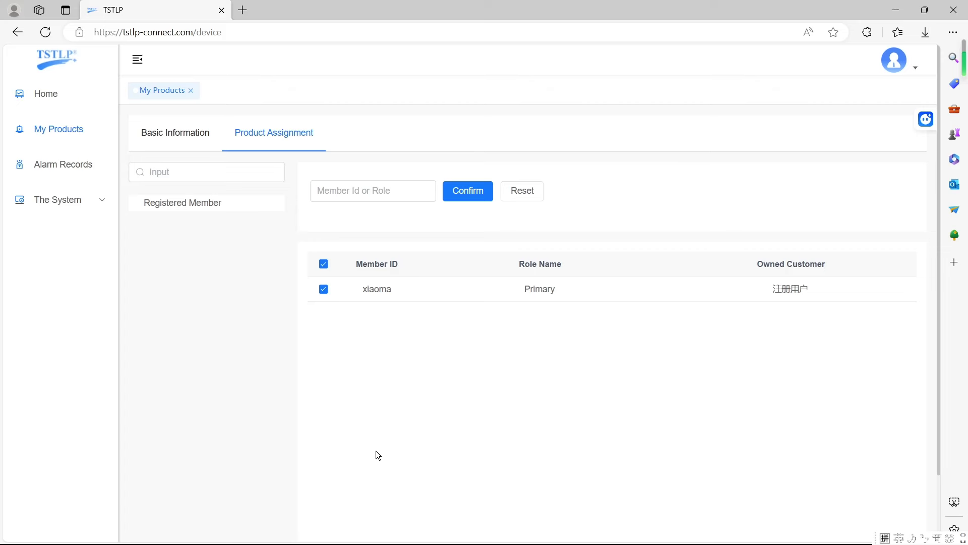
scroll(375, 451, down, 3)
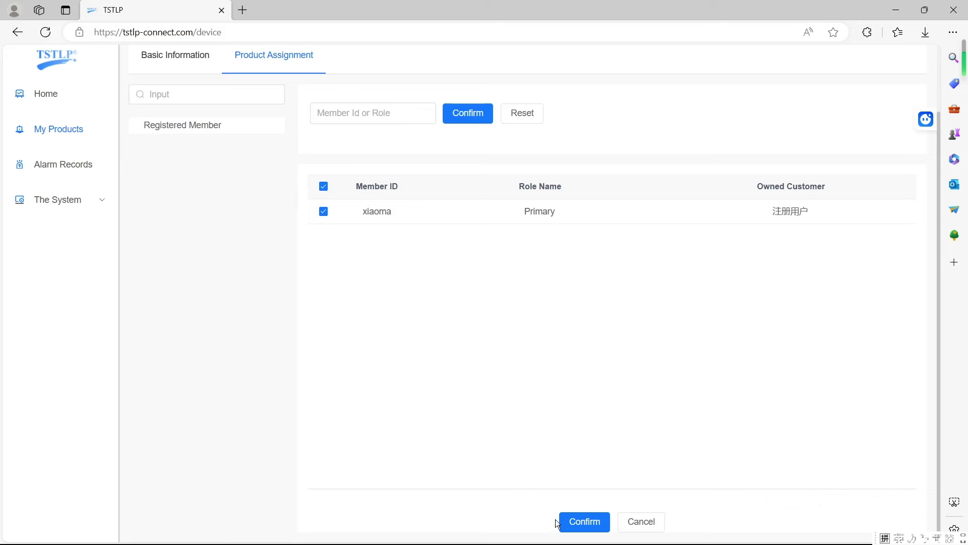
Confirm the product assignment with member xiaoma checked
click(582, 521)
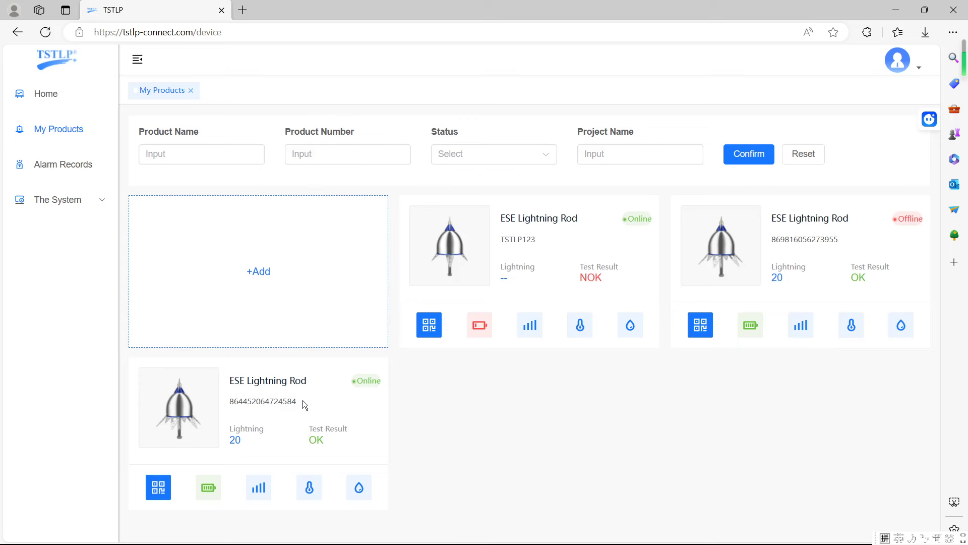
click(312, 415)
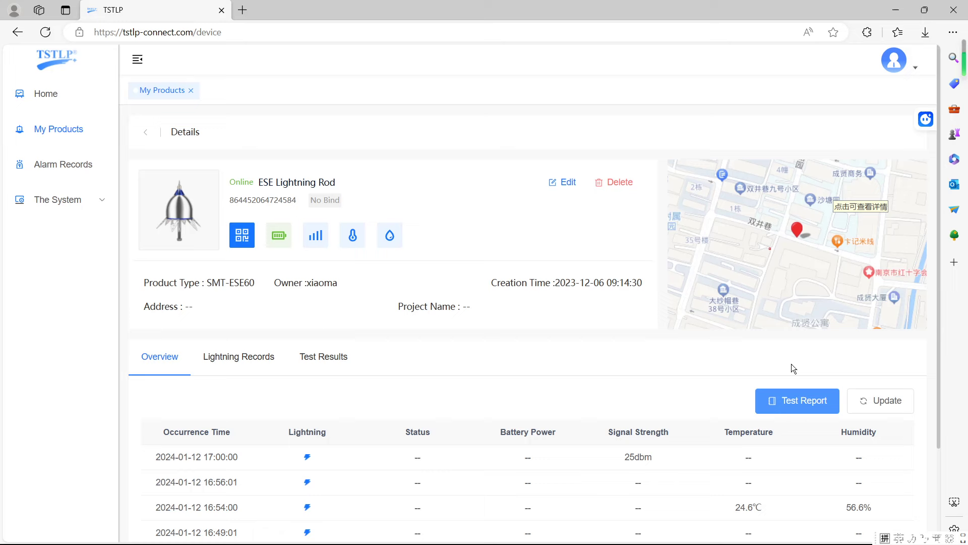
click(925, 33)
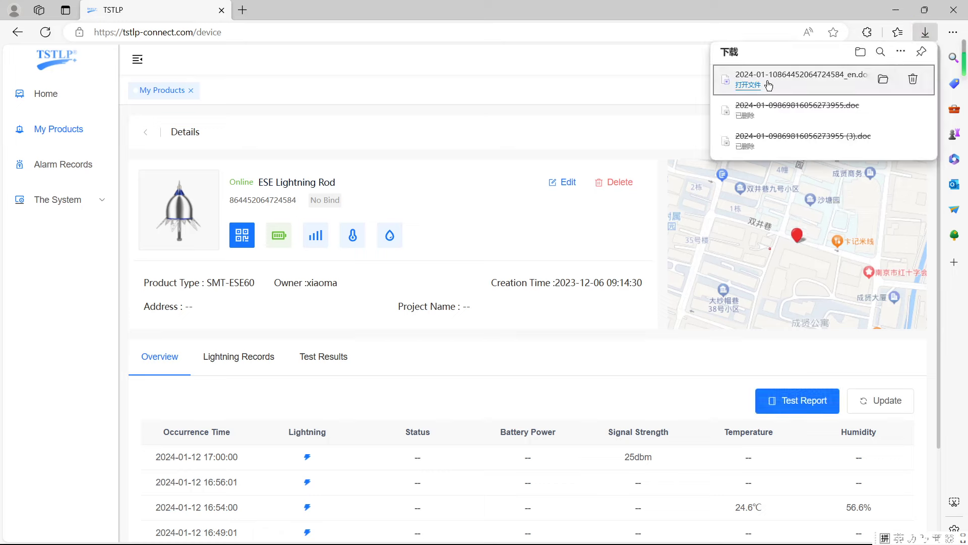
click(761, 85)
scroll(620, 308, down, 2)
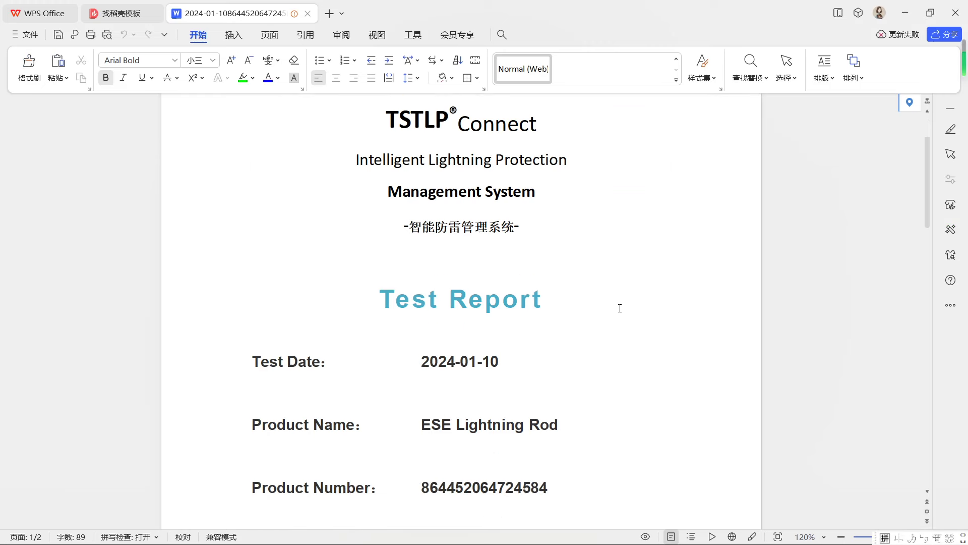
scroll(619, 307, down, 2)
scroll(619, 308, down, 2)
scroll(619, 308, down, 2)
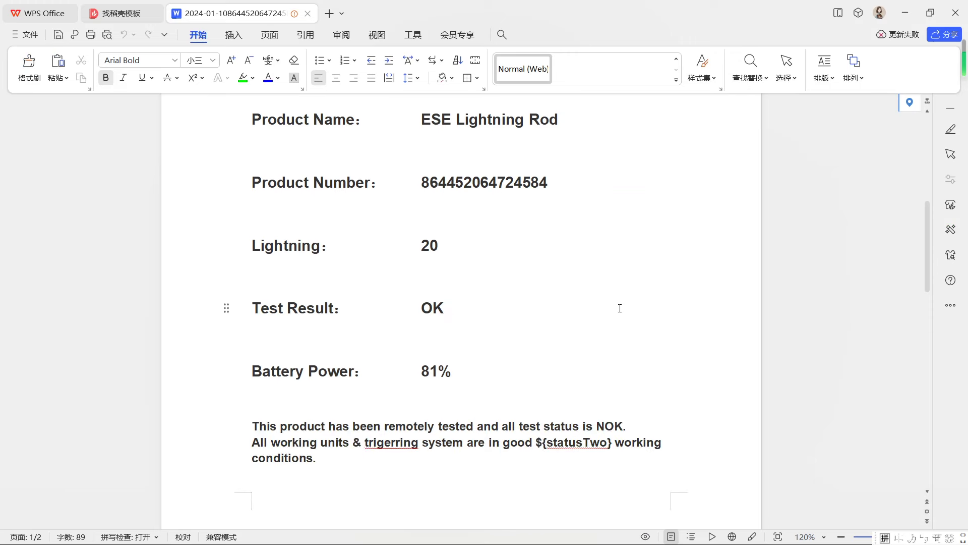
key(alt+Tab)
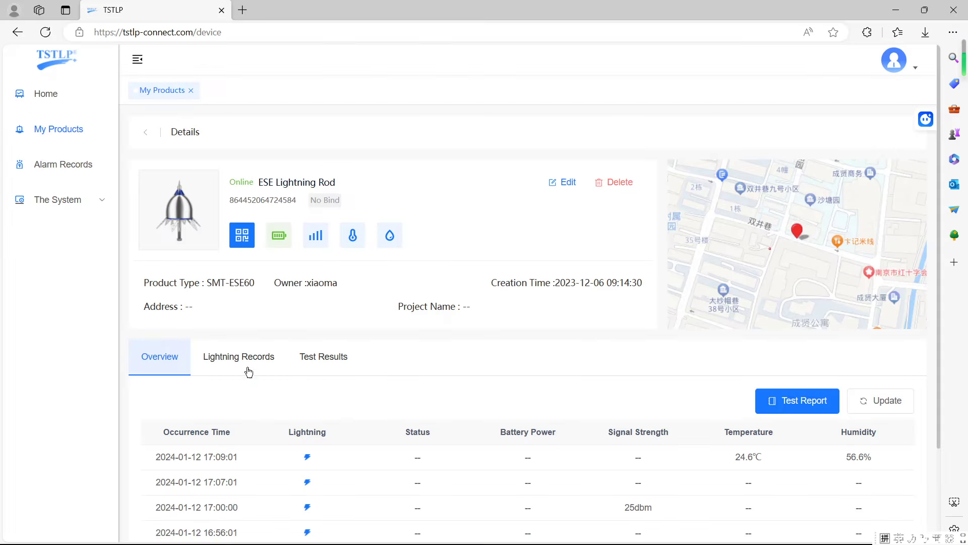
View the rod's Lightning Records and then its Test Results
click(239, 355)
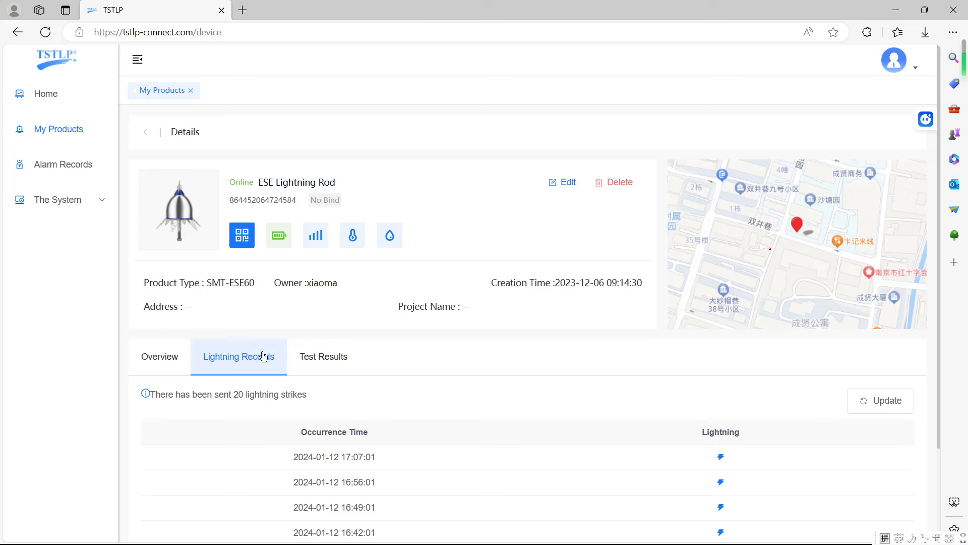
click(340, 362)
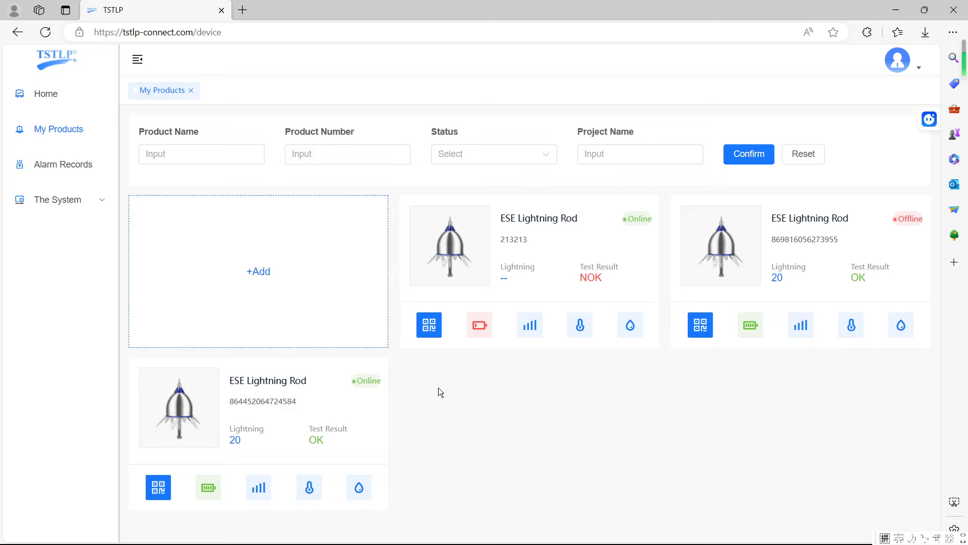
Check the empty Alarm Records, then open Subscription under The System
click(63, 163)
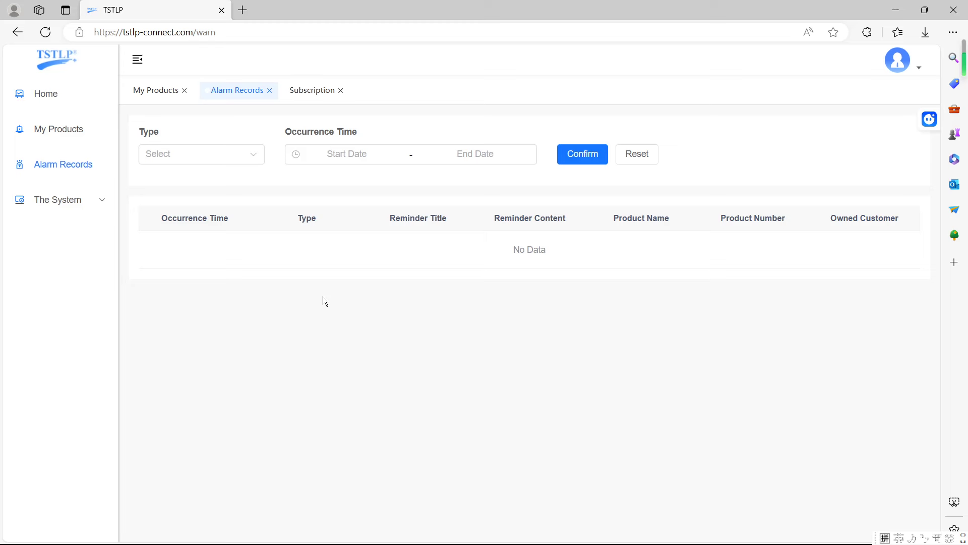
click(99, 206)
click(91, 232)
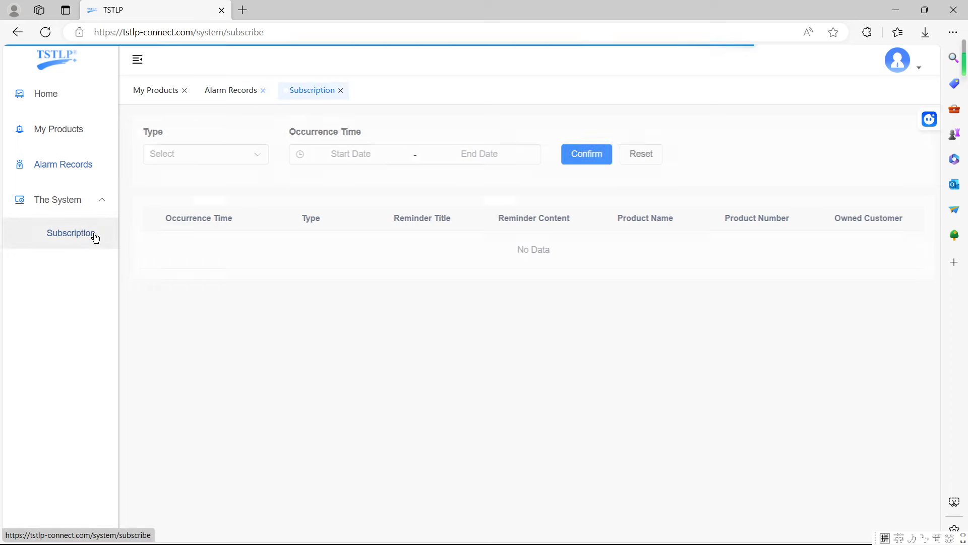